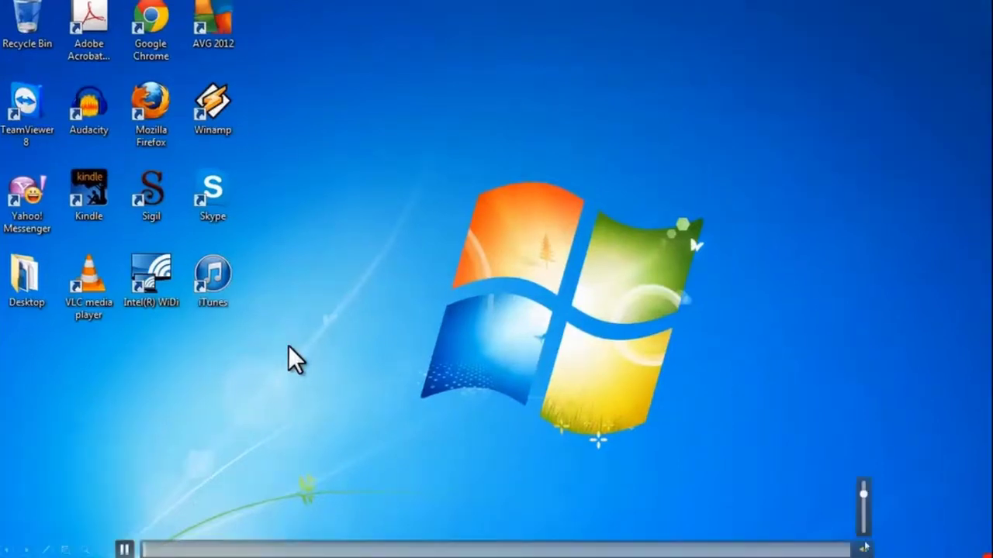
pyautogui.moveTo(863, 494); pyautogui.dragTo(864, 524)
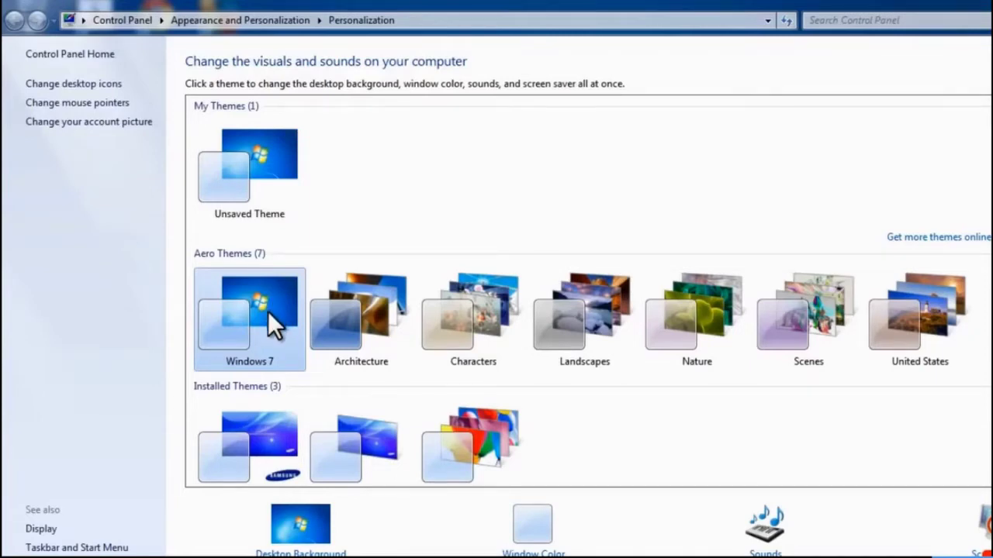
# - Try the Windows 7 Basic theme and switch back to the Windows 7 Aero theme
pyautogui.scroll(-3, 268, 311)
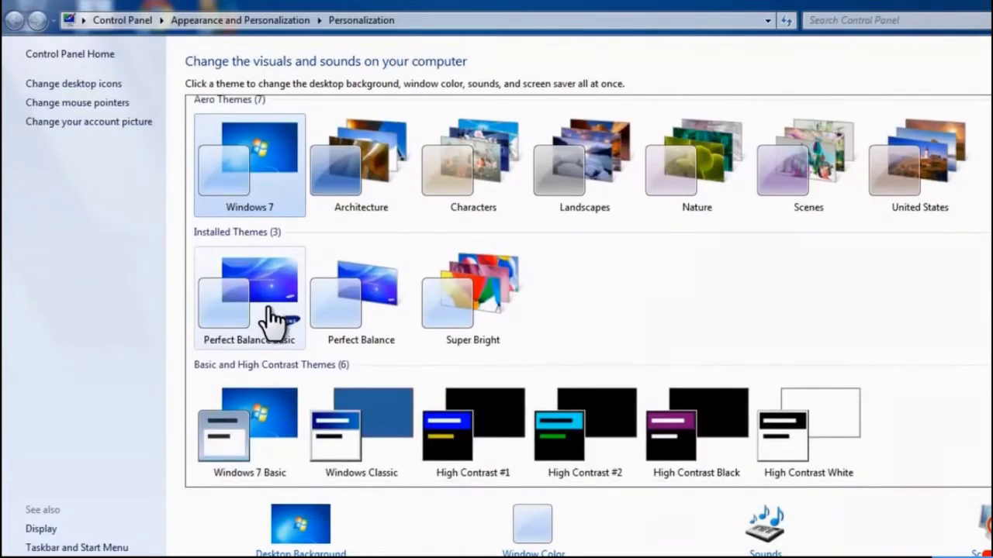
pyautogui.click(263, 415)
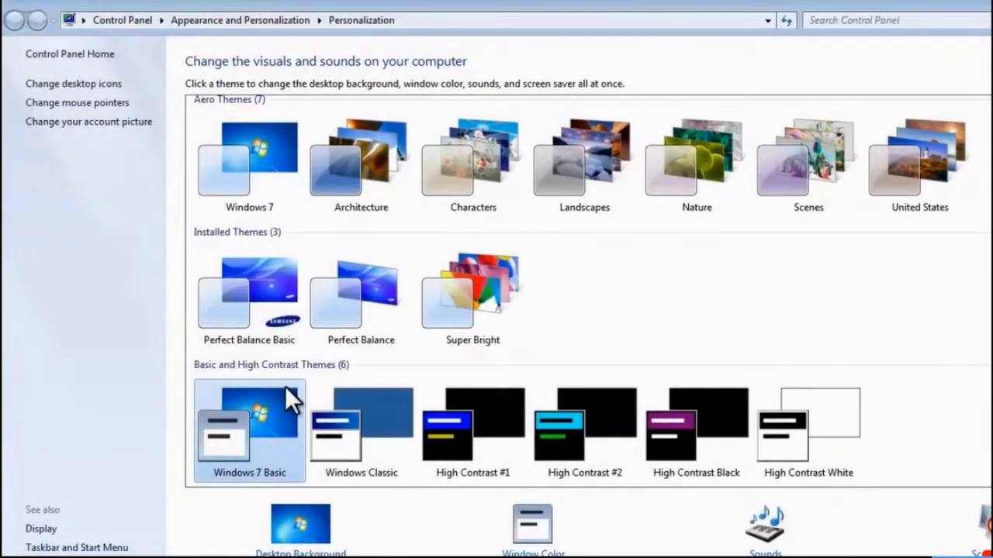
pyautogui.click(263, 152)
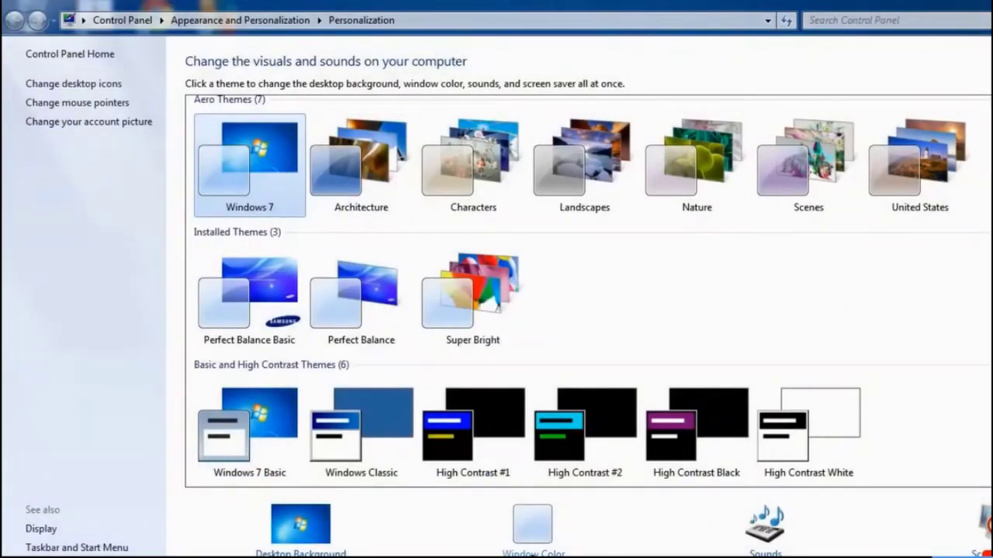
# - Turn off transparency in the window color and appearance settings and save the change
pyautogui.click(541, 552)
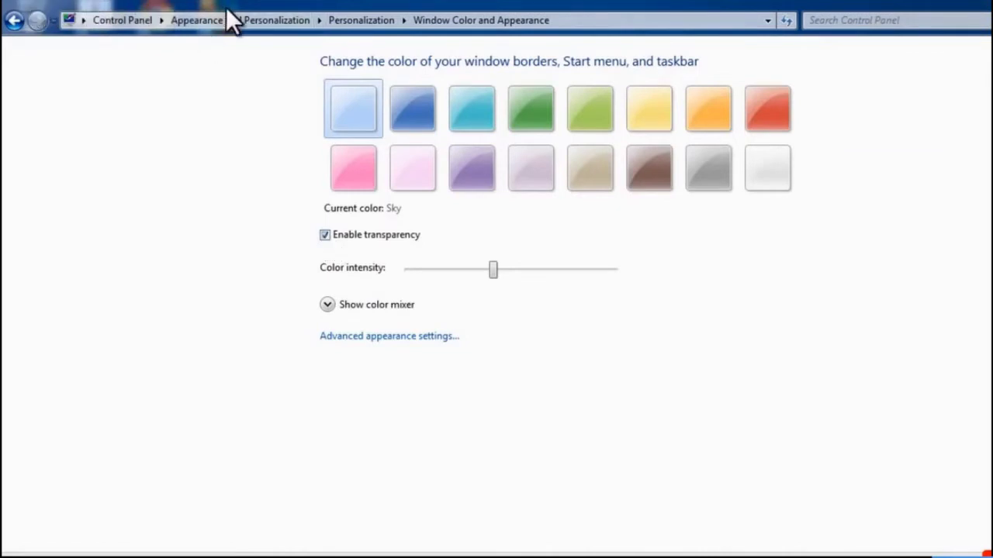
pyautogui.click(324, 235)
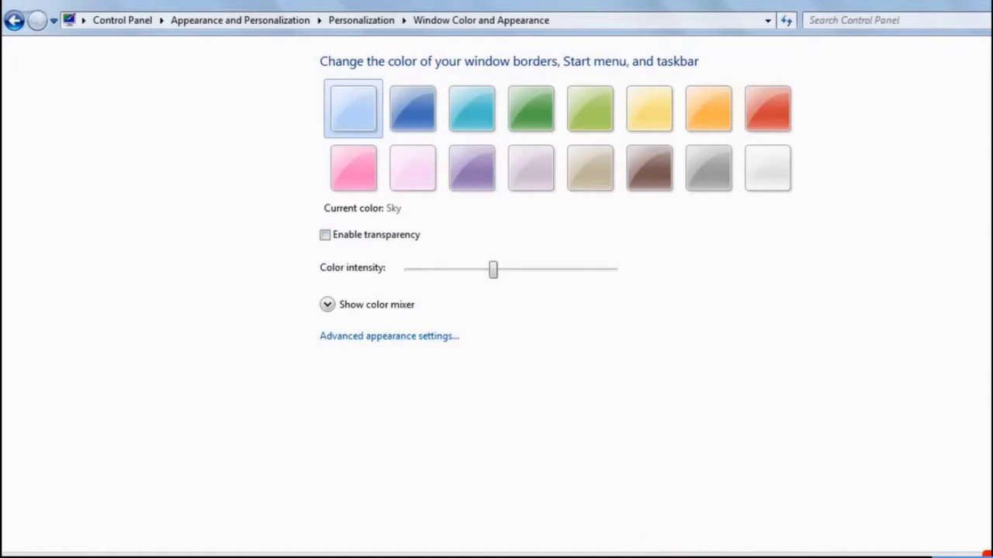
pyautogui.press('Return')
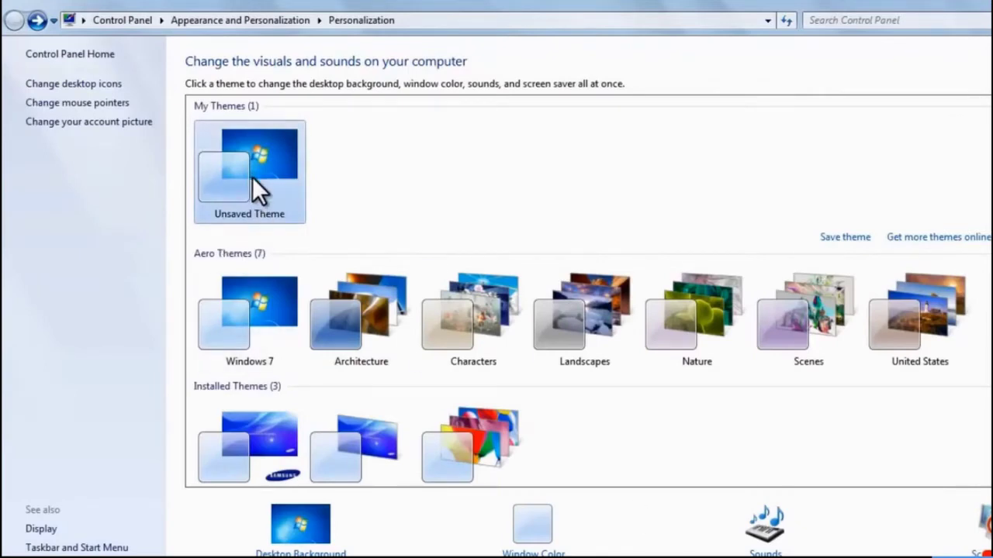
# - Apply the Windows 7 Basic theme, returning to it after trying Windows Classic
pyautogui.scroll(-1, 254, 177)
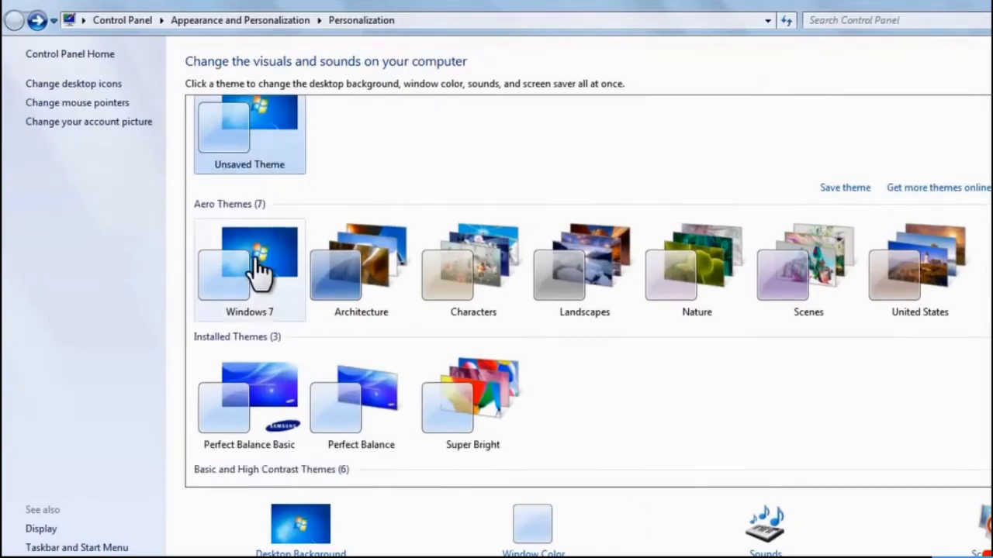
pyautogui.scroll(-2, 263, 425)
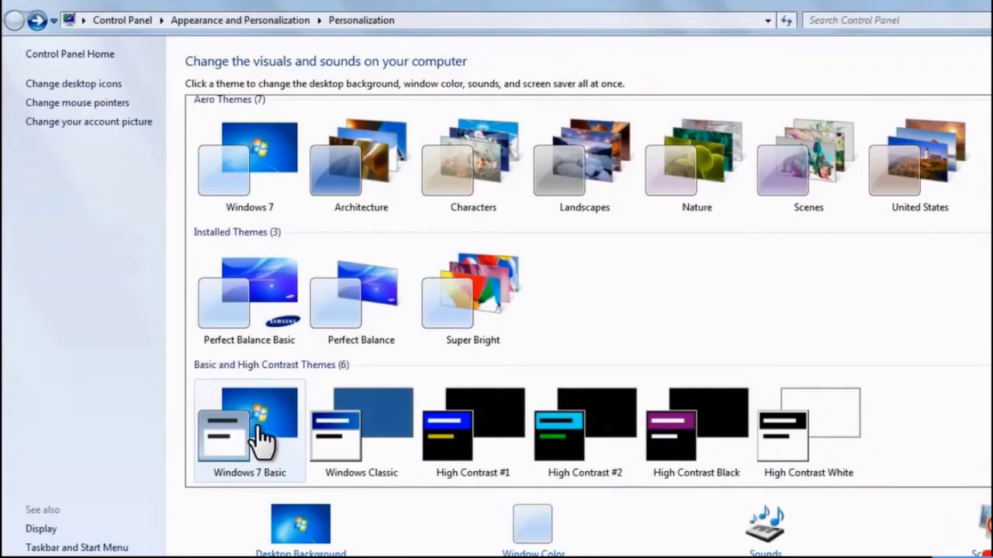
pyautogui.click(258, 426)
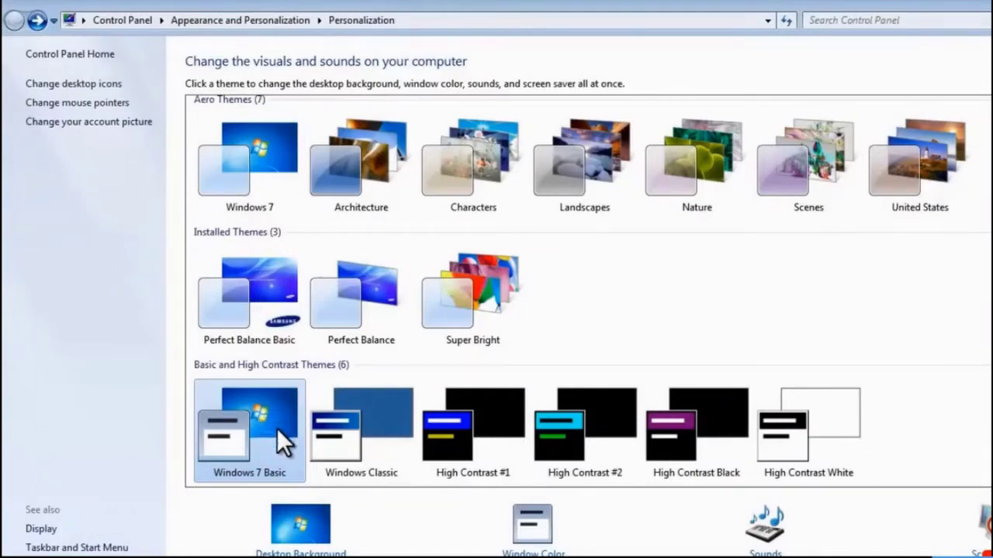
pyautogui.click(368, 424)
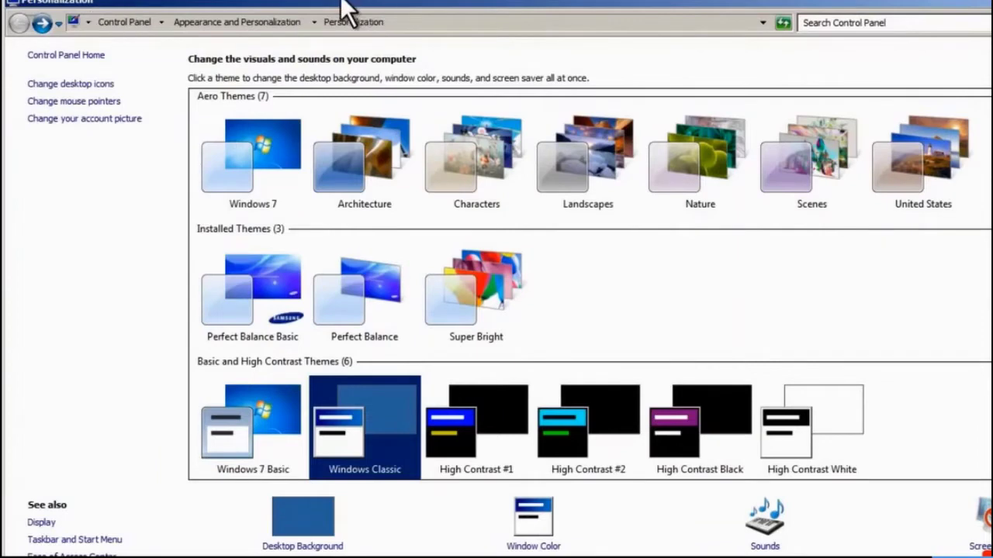
pyautogui.click(259, 421)
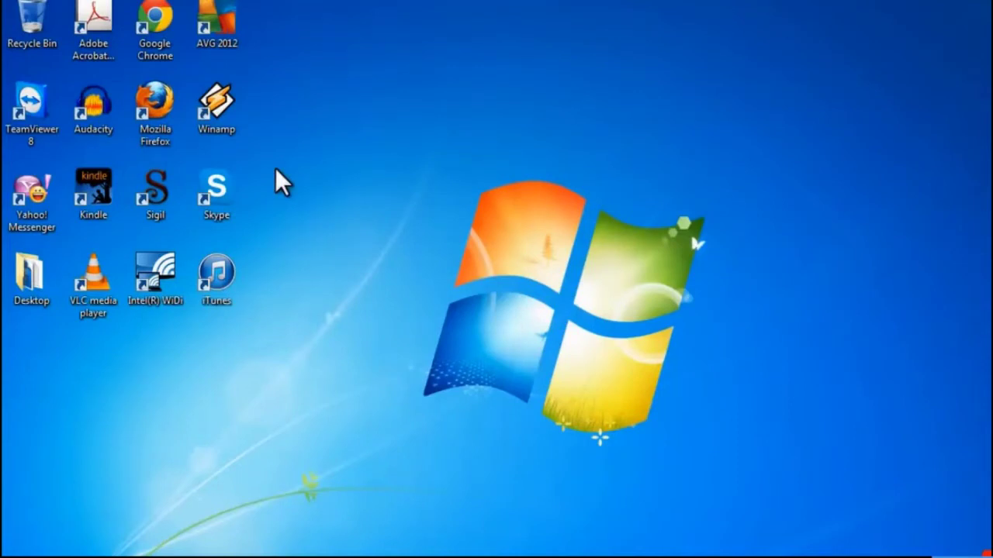
# - Open the computer's advanced system settings and bring up the Performance visual effects options
pyautogui.press('super')
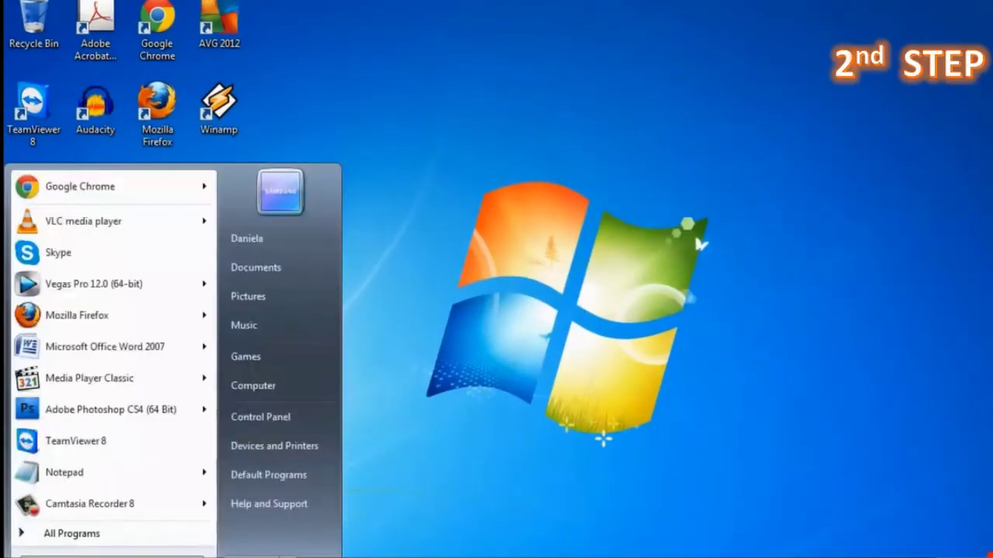
pyautogui.rightClick(294, 384)
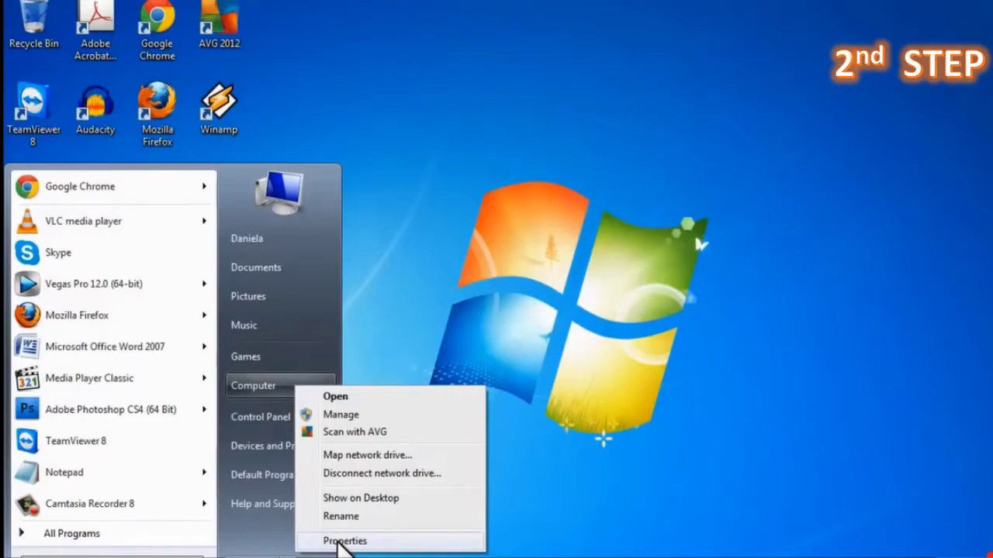
pyautogui.click(343, 541)
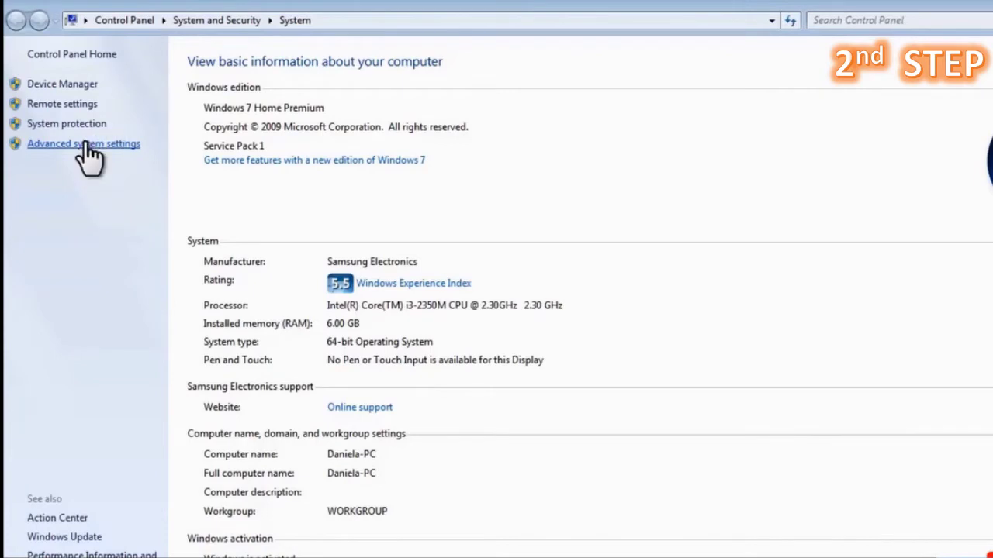
pyautogui.click(85, 144)
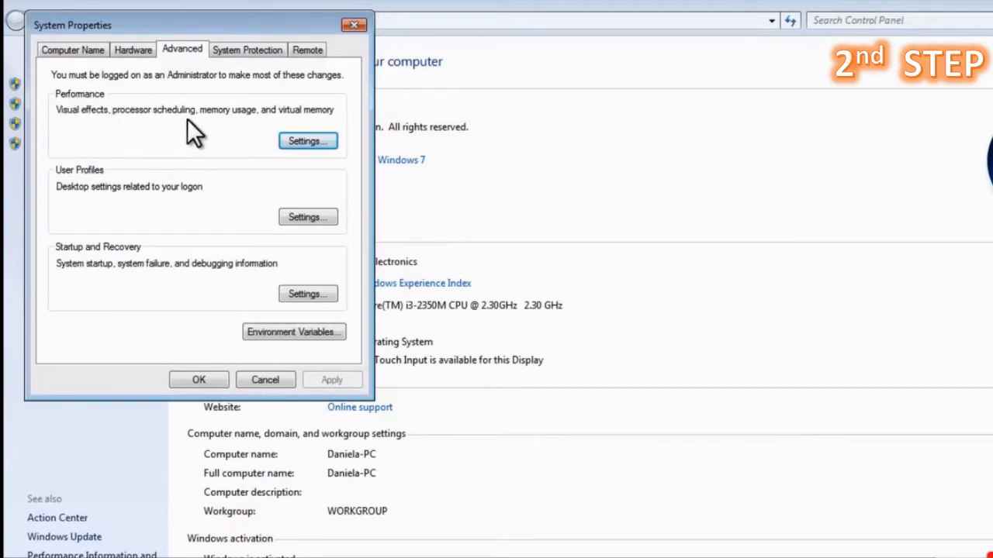
pyautogui.click(308, 141)
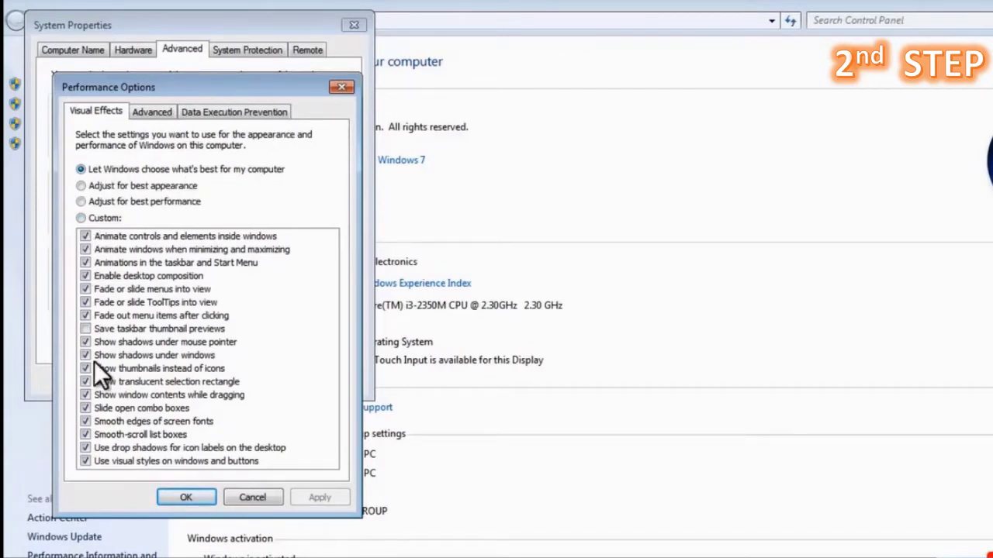
# - Clear all visual effects using best performance, and custom-enable the window minimizing and maximizing animation and the taskbar and Start Menu animations
pyautogui.click(80, 201)
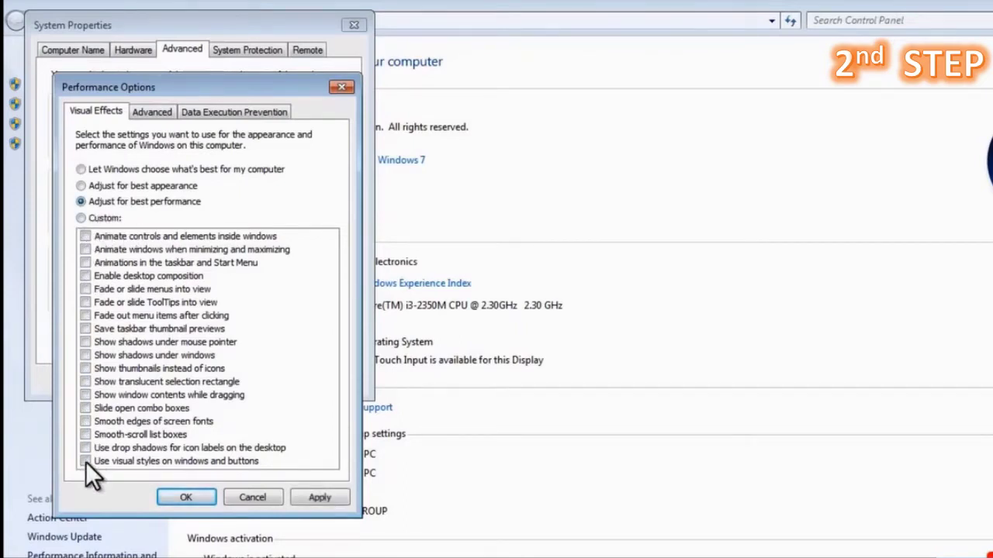
pyautogui.click(81, 218)
pyautogui.click(88, 252)
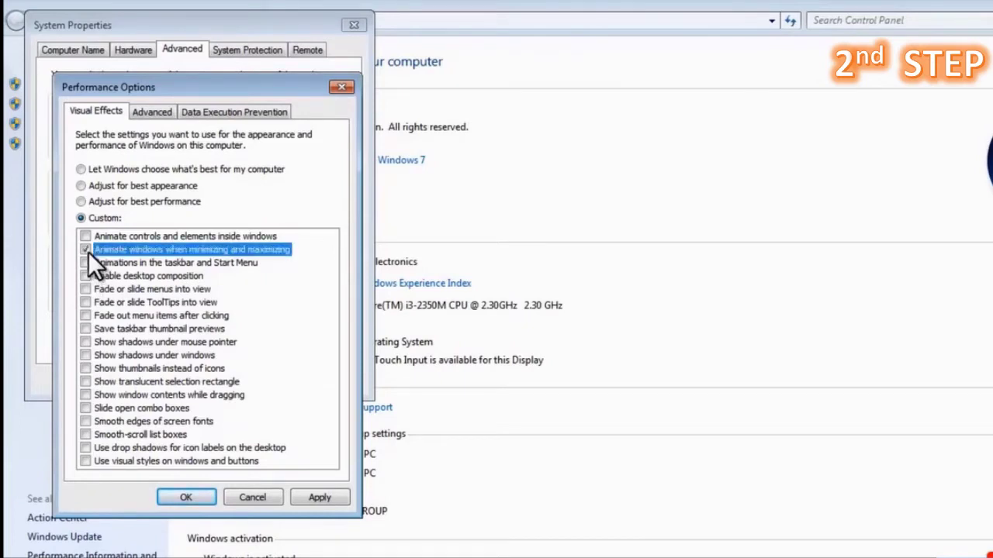
pyautogui.click(83, 262)
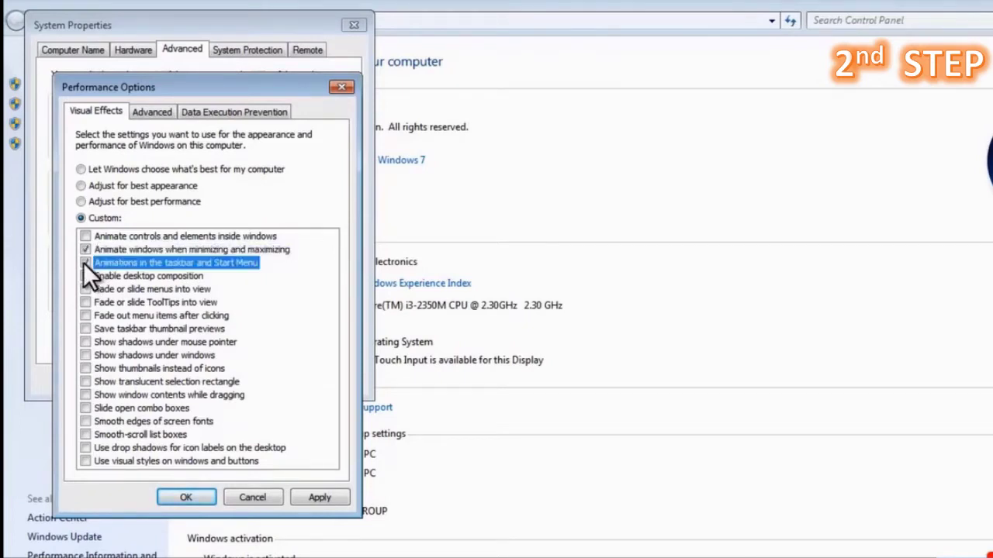
# - Enable shadows under the mouse pointer and windows, visual styles on windows and buttons, and smooth-scroll list boxes
pyautogui.click(84, 343)
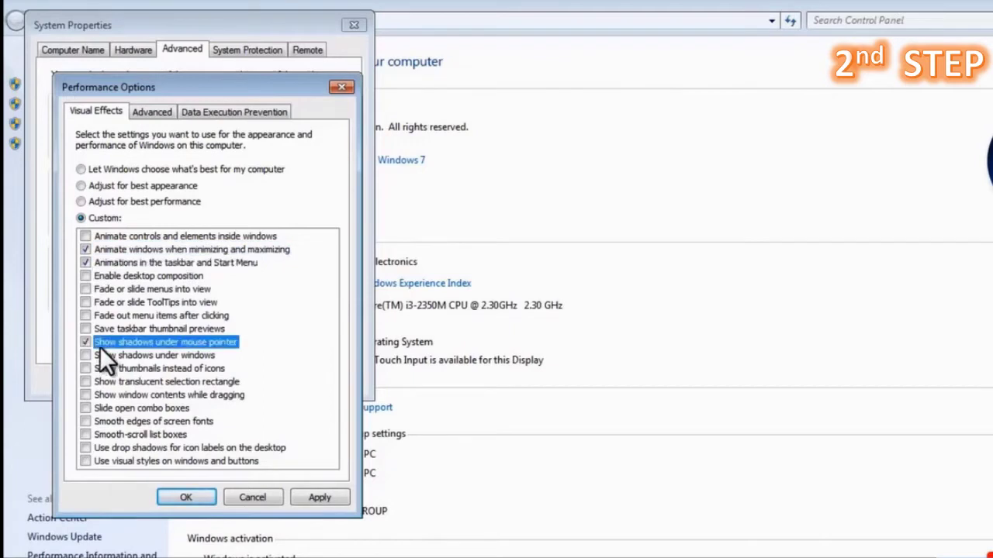
pyautogui.click(87, 357)
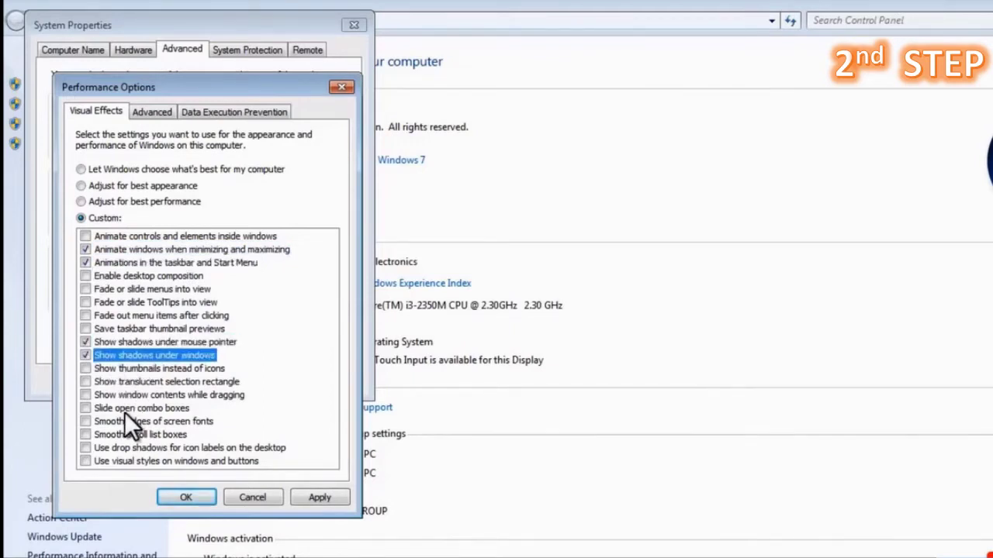
pyautogui.click(85, 461)
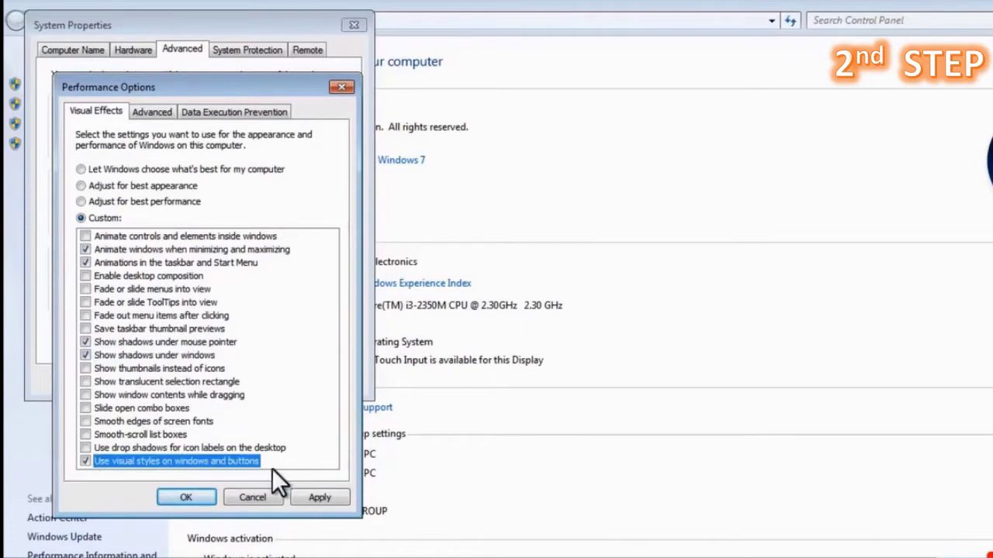
pyautogui.click(86, 434)
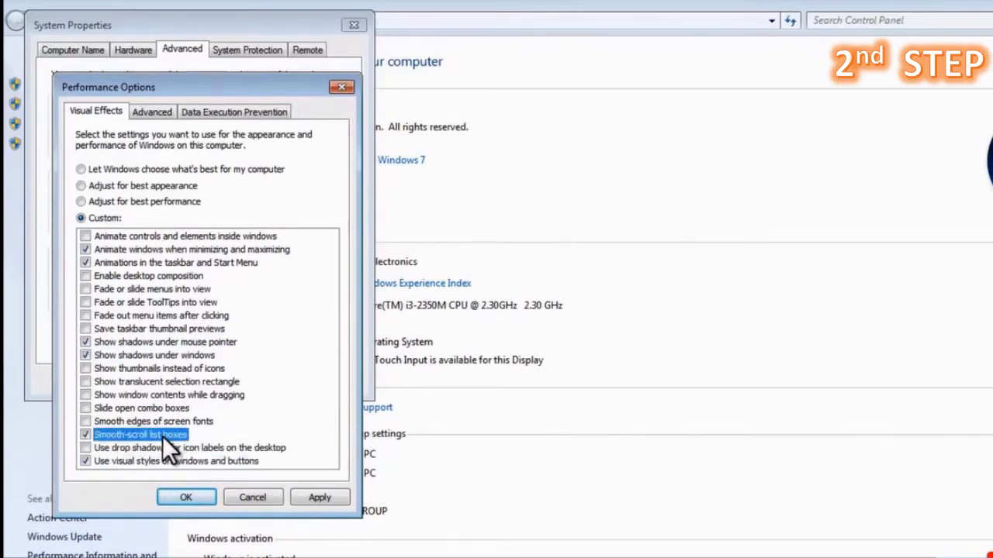
# - Apply the custom visual effects and close Performance Options and System Properties with the changes accepted
pyautogui.click(86, 262)
pyautogui.click(85, 249)
pyautogui.click(319, 496)
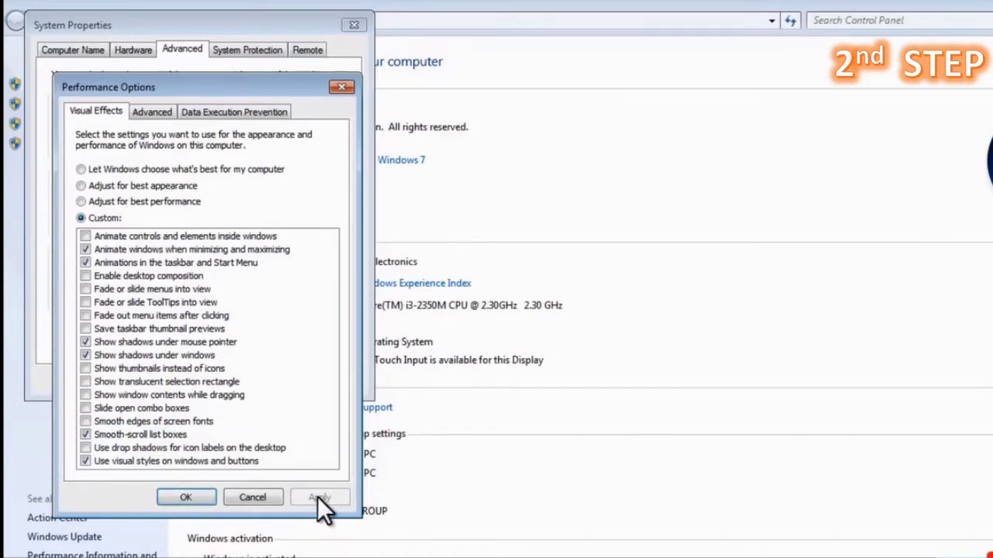
pyautogui.click(187, 497)
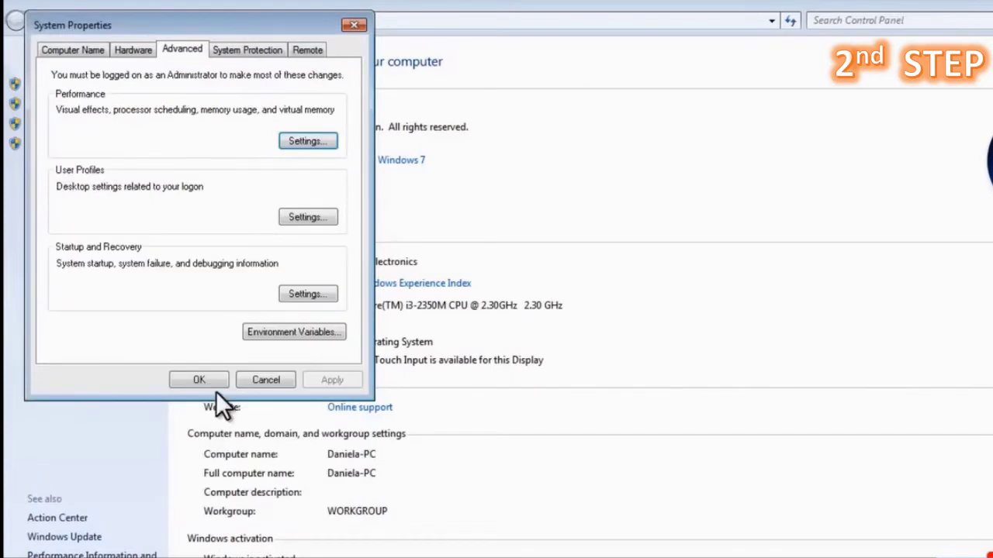
pyautogui.click(200, 380)
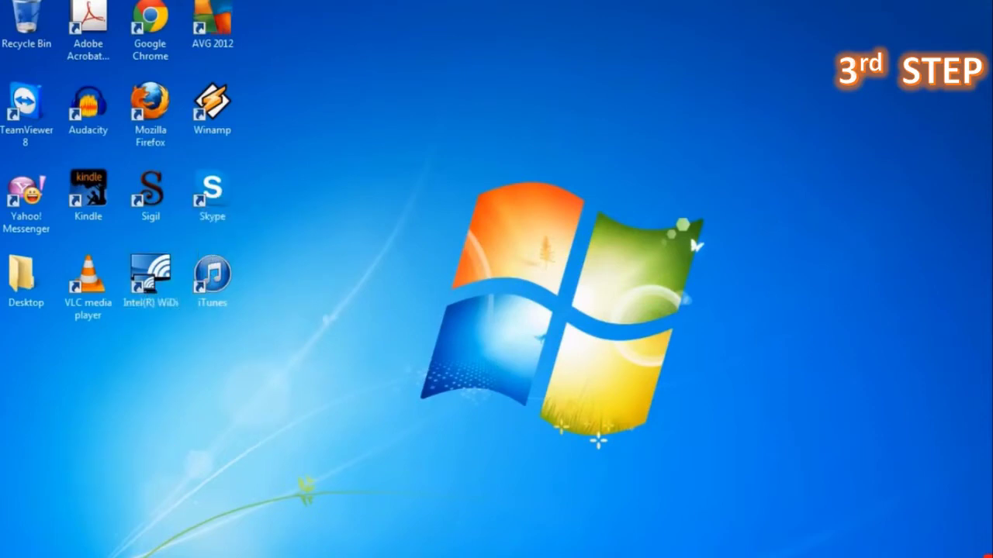
# - Open Computer Management for this computer and display the Services list under Services and Applications
pyautogui.press('super')
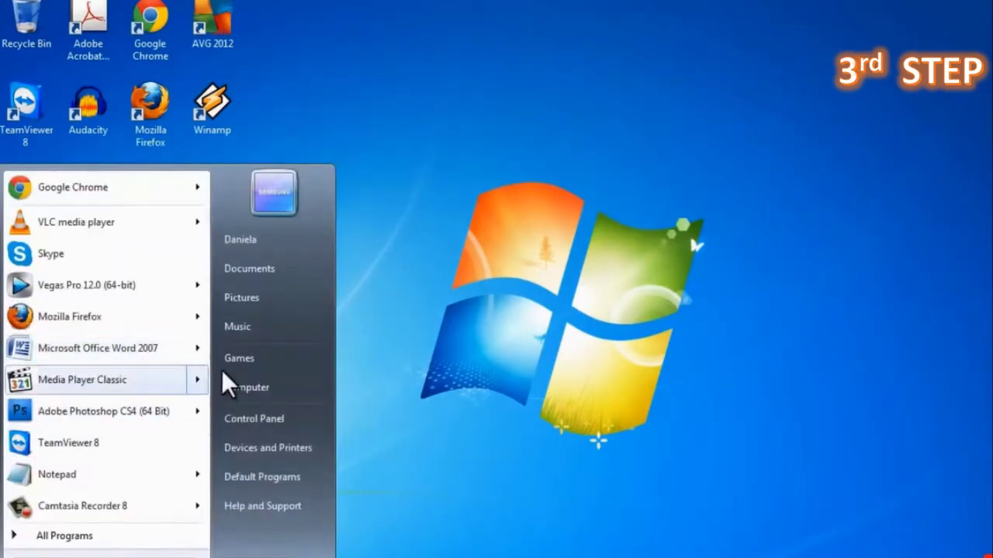
pyautogui.rightClick(271, 383)
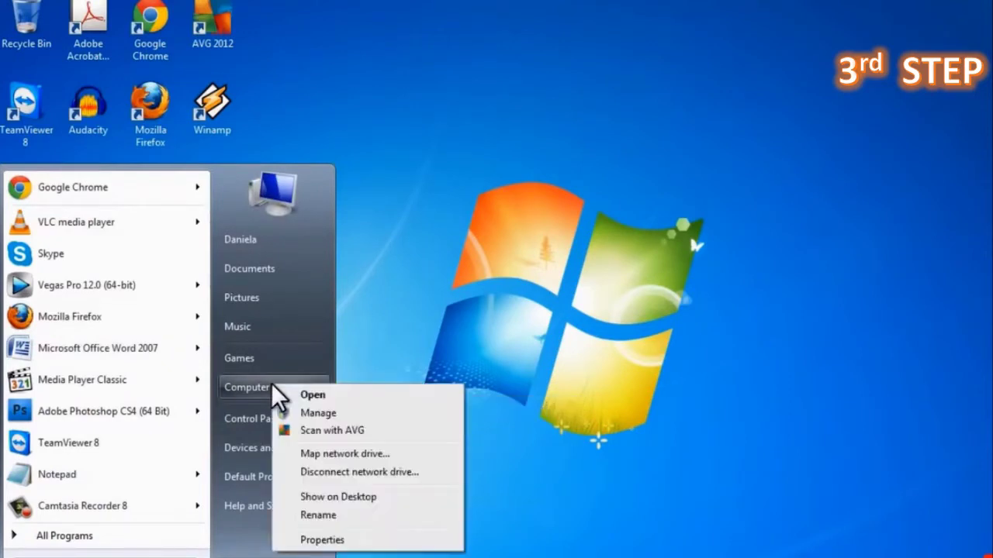
pyautogui.click(335, 416)
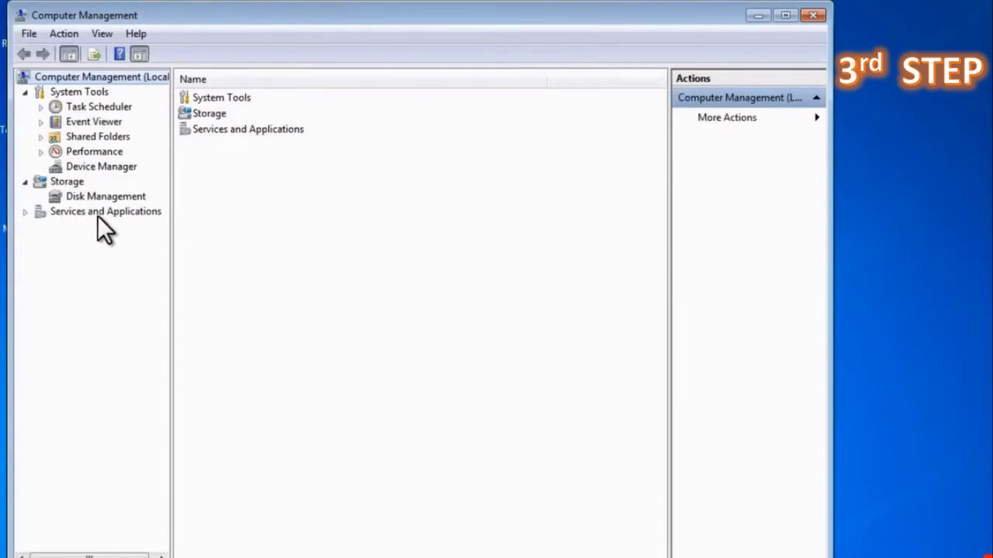
pyautogui.doubleClick(133, 209)
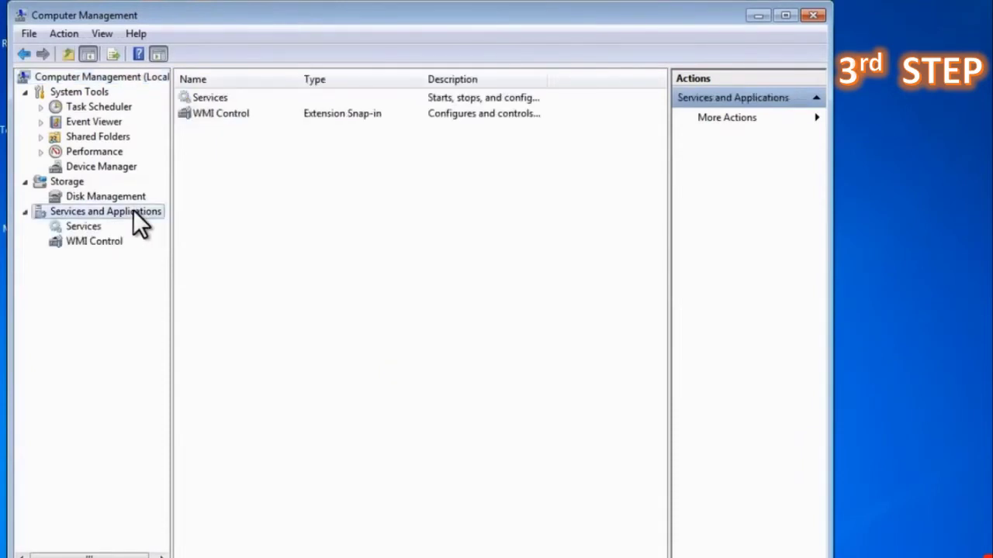
pyautogui.click(80, 228)
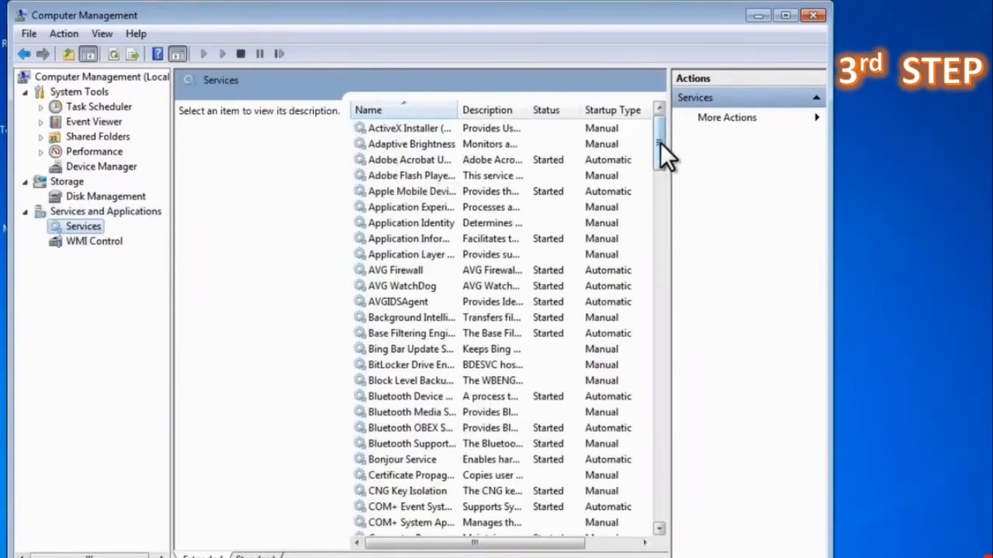
# - Set the Windows Search service's startup type to Disabled, apply the change, and close Computer Management
pyautogui.moveTo(660, 141); pyautogui.dragTo(685, 474)
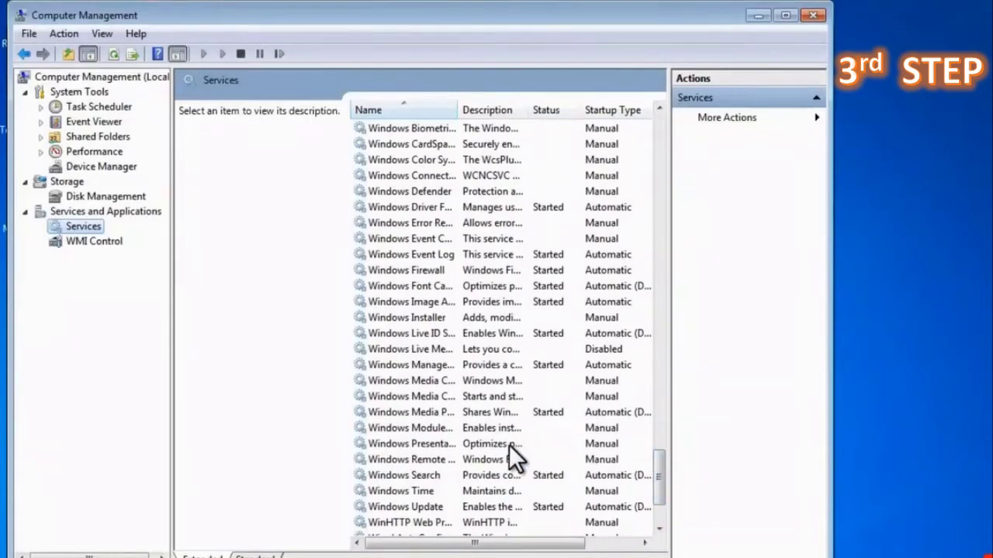
pyautogui.doubleClick(434, 475)
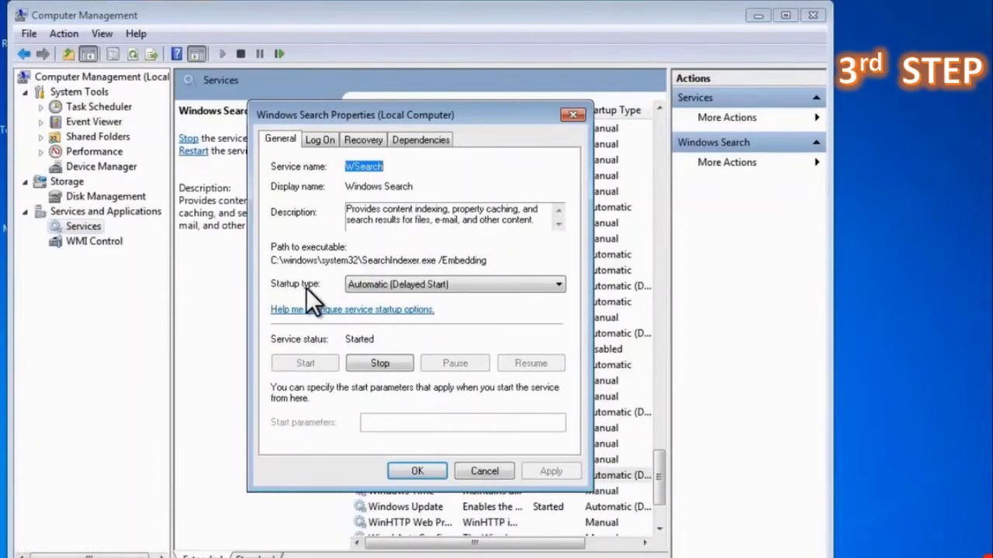
pyautogui.click(560, 285)
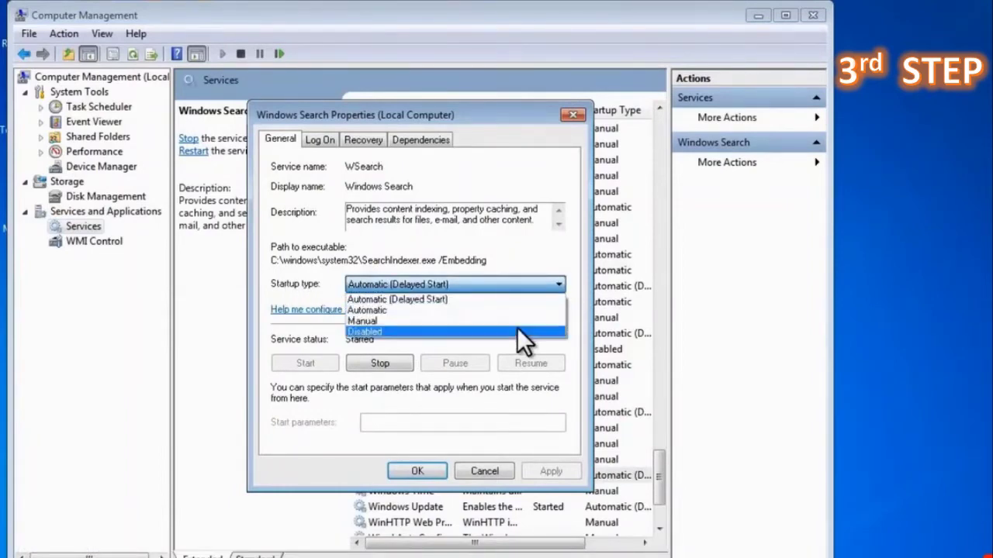
pyautogui.click(458, 330)
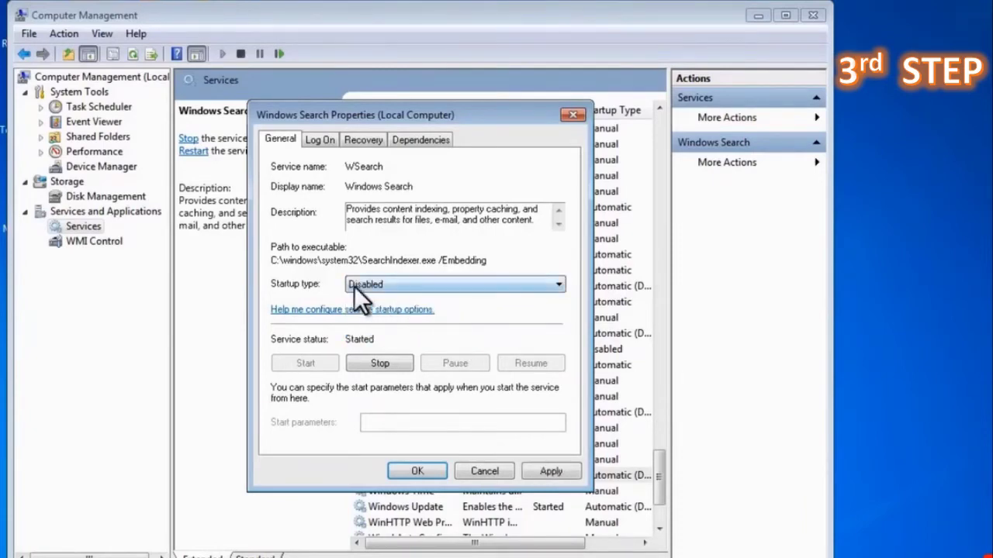
pyautogui.click(551, 470)
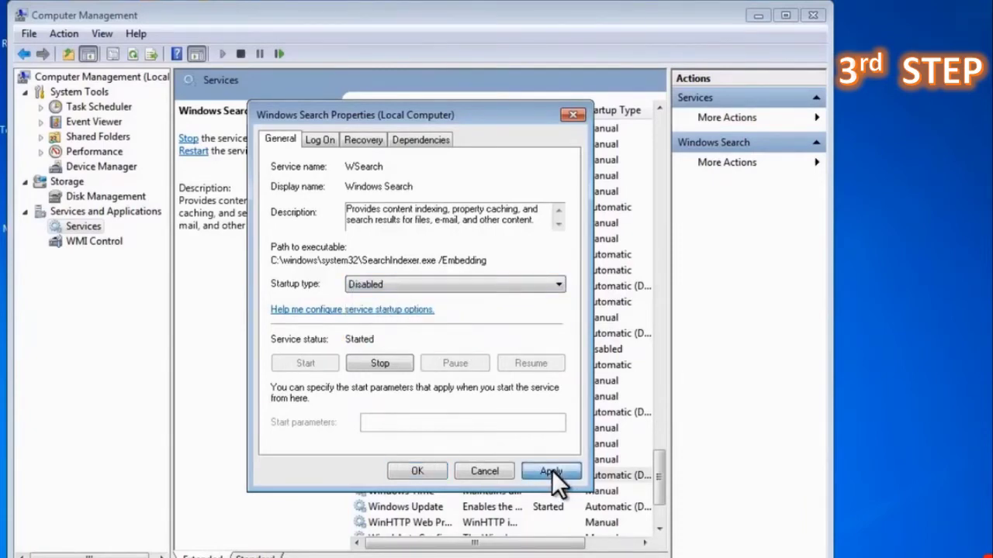
pyautogui.click(419, 471)
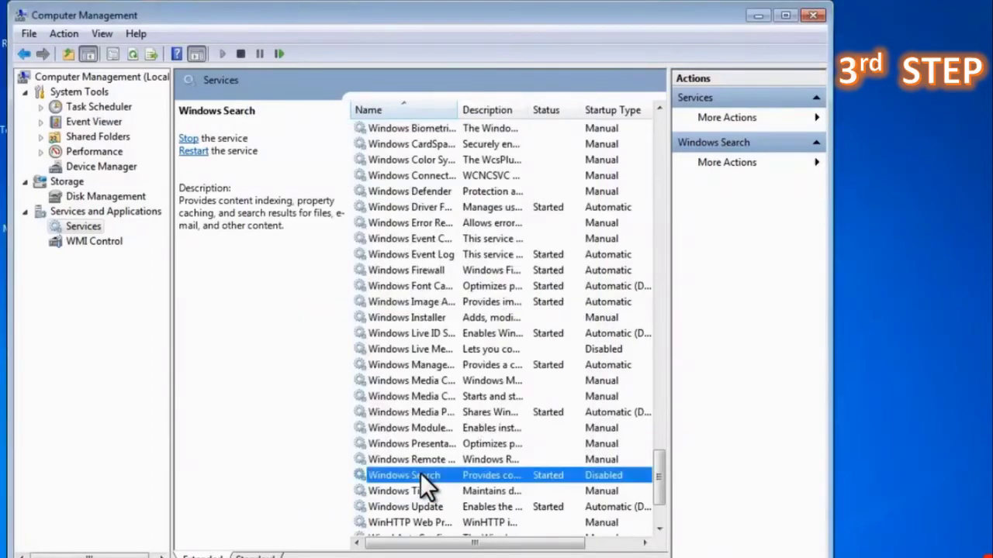
pyautogui.click(814, 15)
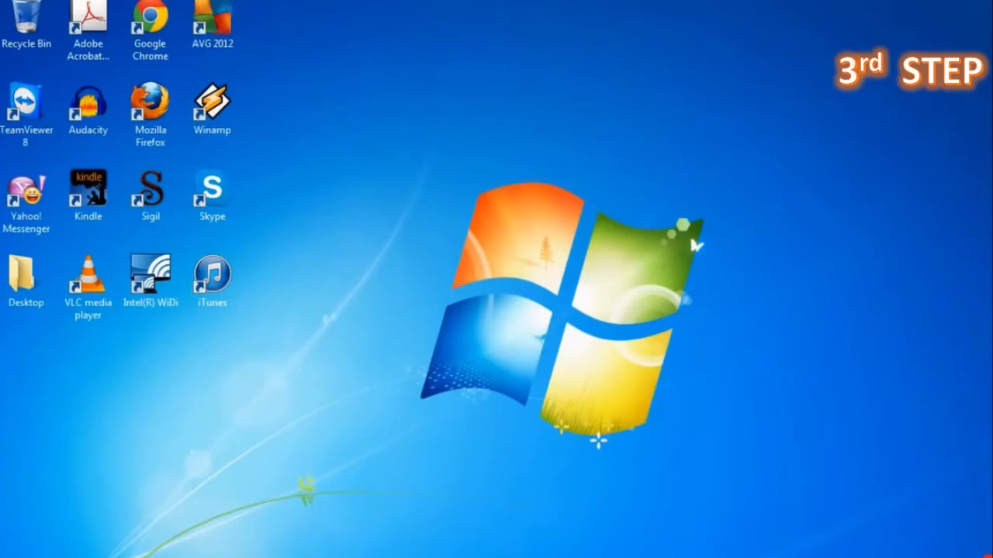
# - Open the Windows Features dialog from the Programs category of Control Panel
pyautogui.press('super')
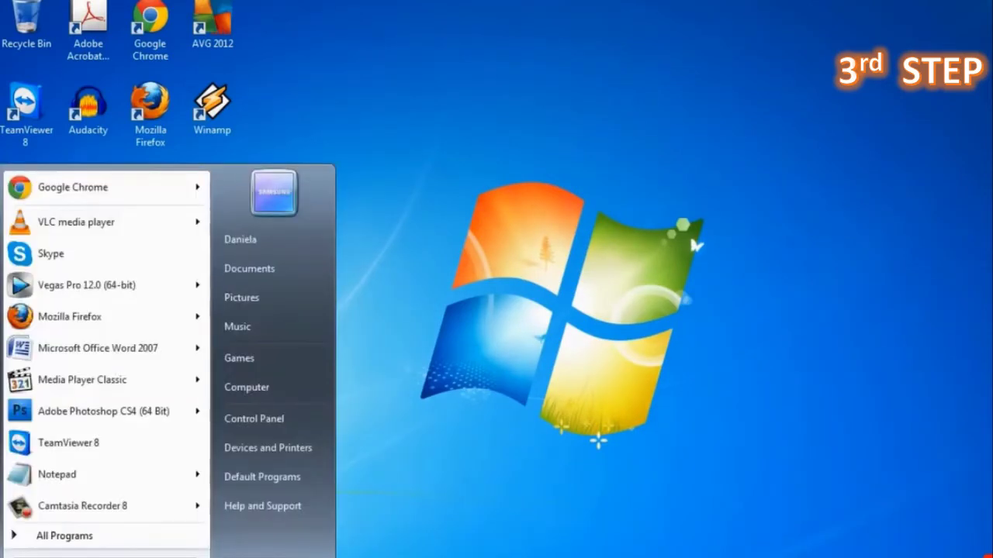
pyautogui.click(284, 417)
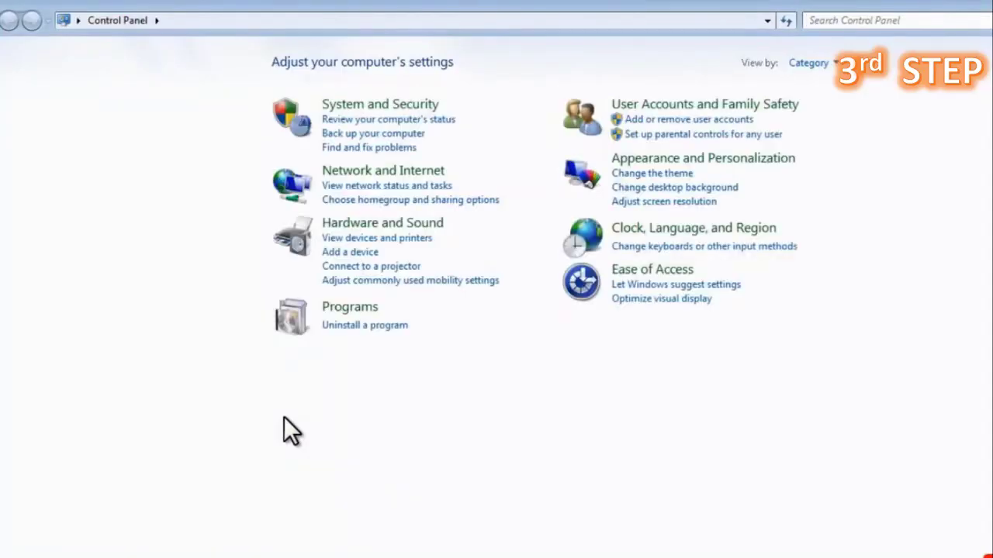
pyautogui.click(356, 308)
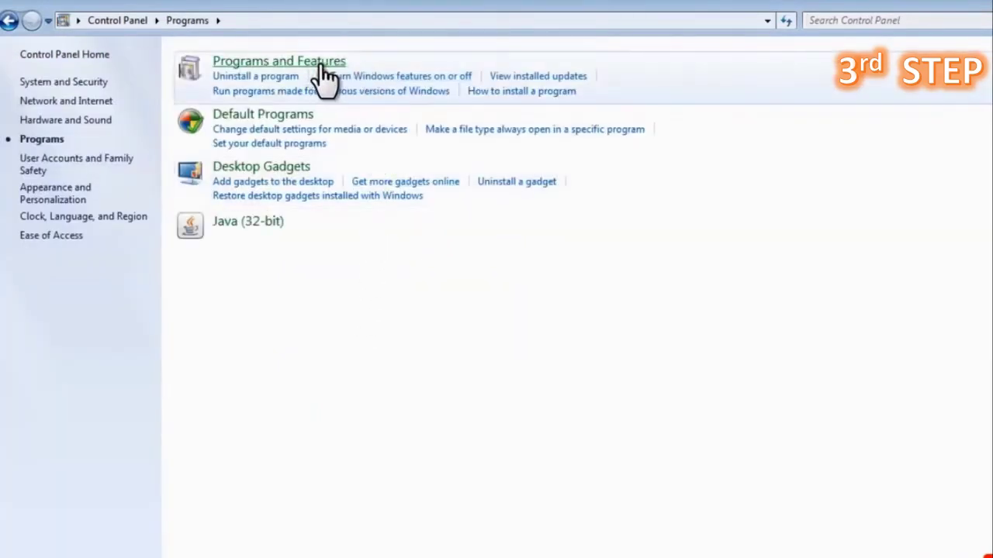
pyautogui.click(407, 76)
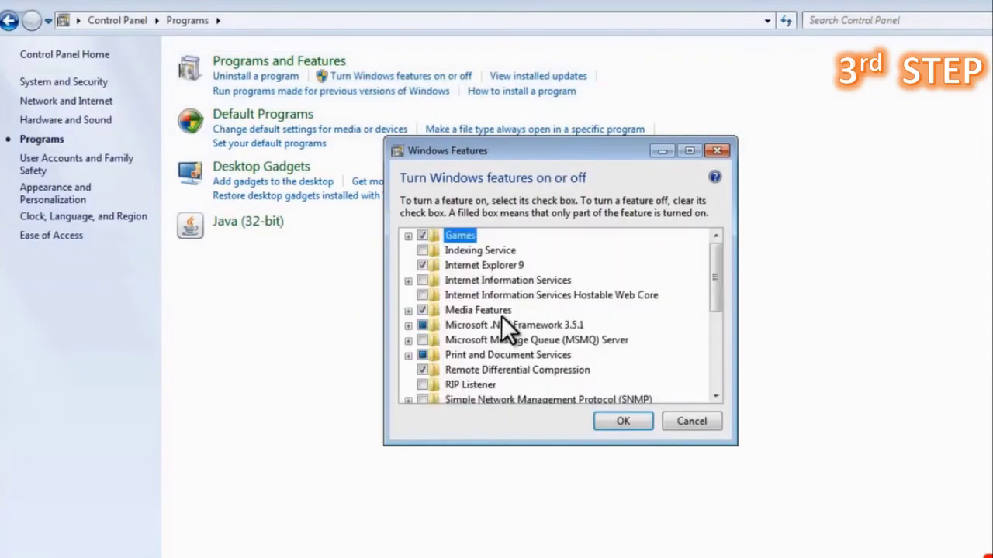
# - Turn off all Games and Internet Explorer 9 in Windows Features and apply the feature changes
pyautogui.click(408, 238)
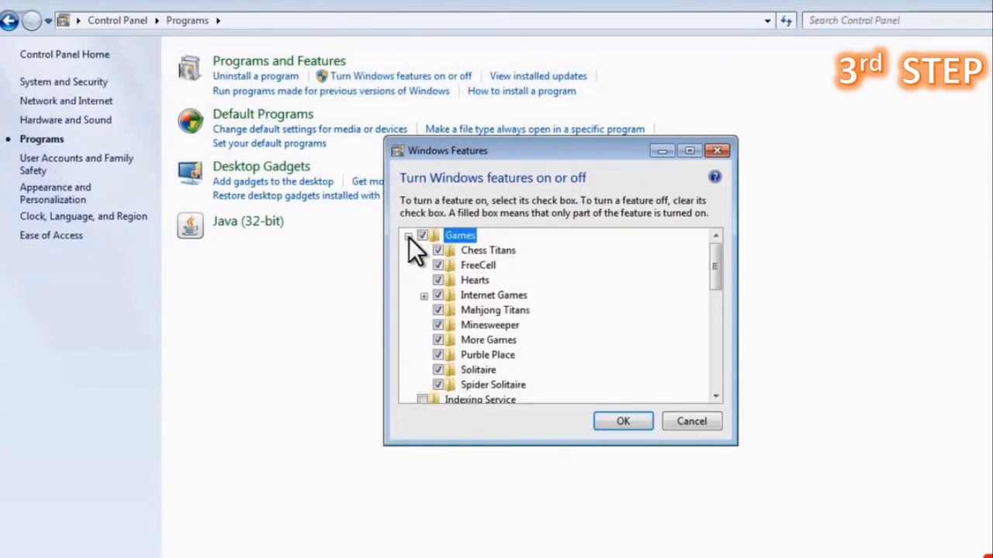
pyautogui.click(409, 236)
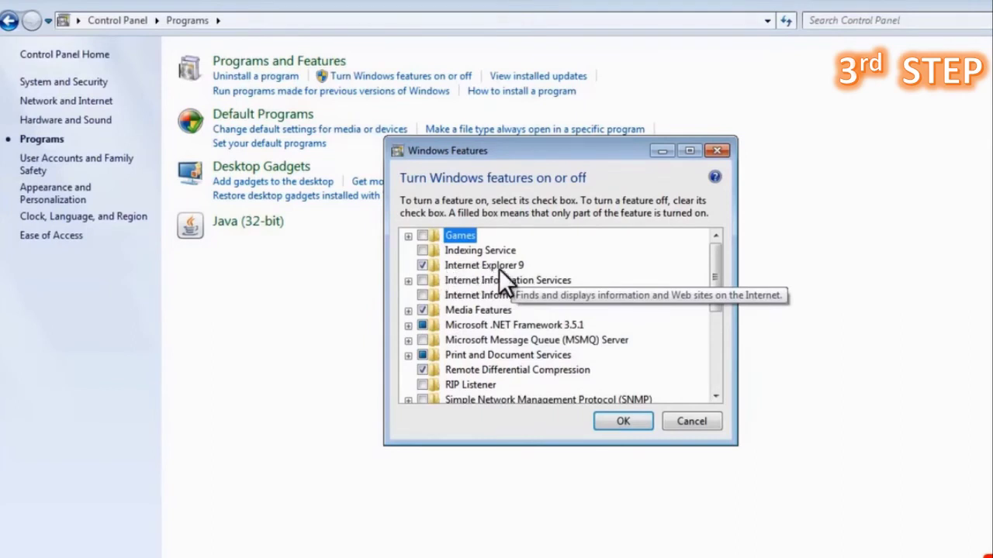
pyautogui.click(421, 265)
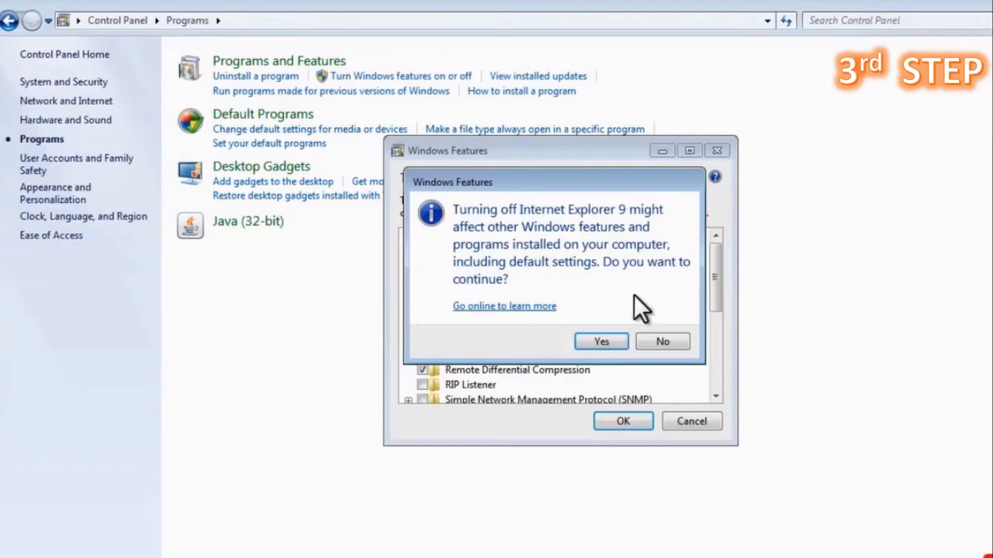
pyautogui.click(600, 343)
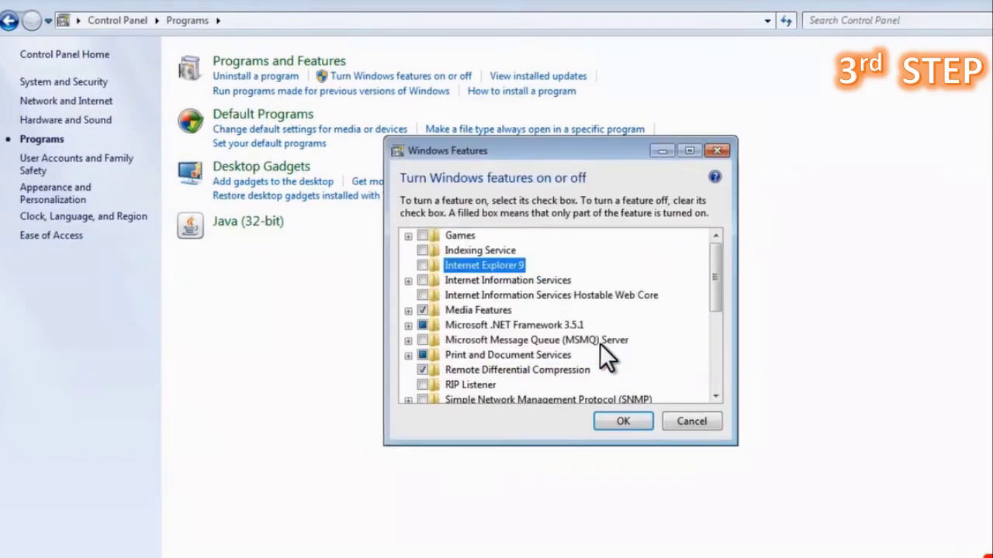
pyautogui.click(620, 422)
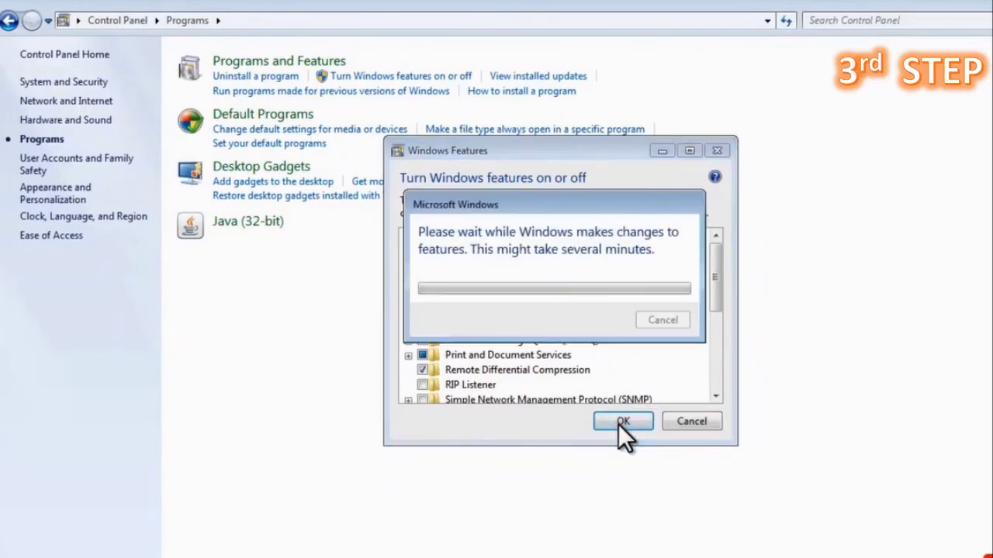